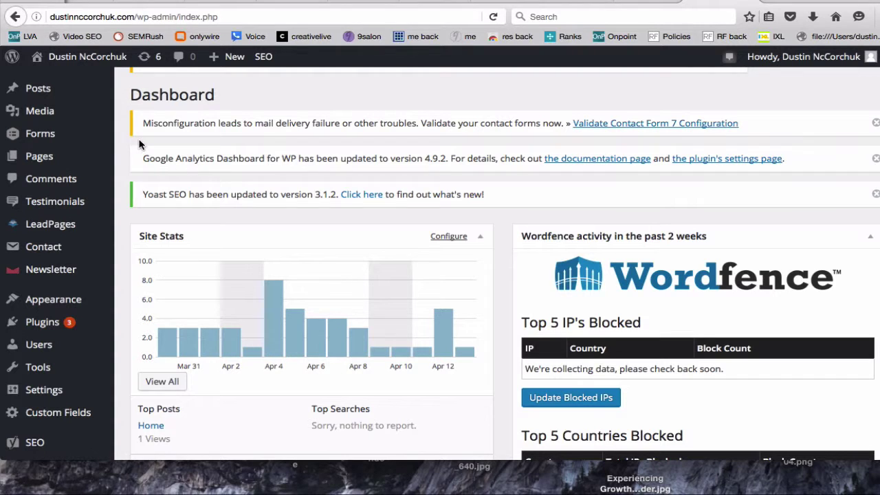
Open the untitled draft from the list of all posts for editing.
mouse_move(74, 158)
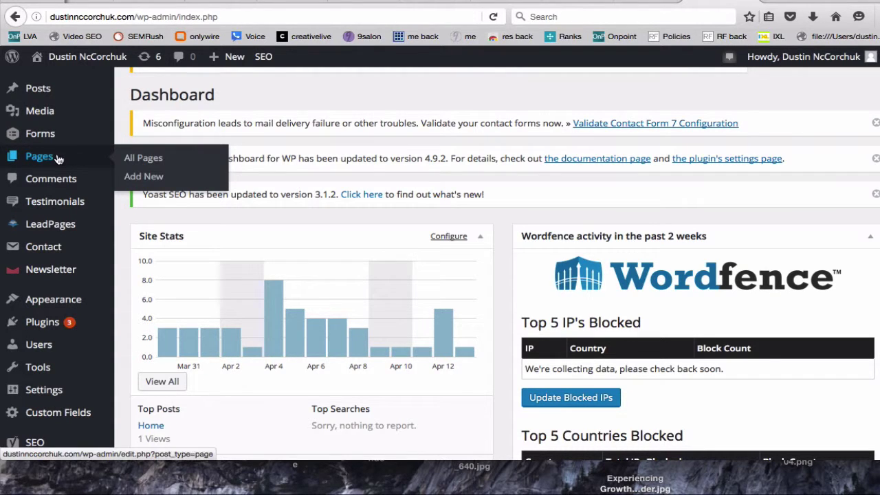
scroll(58, 157, up, 1)
mouse_move(40, 102)
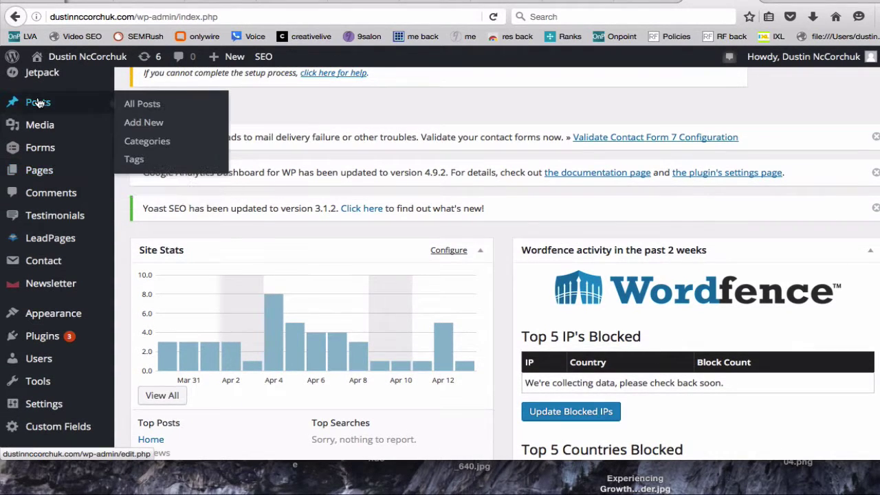
click(142, 104)
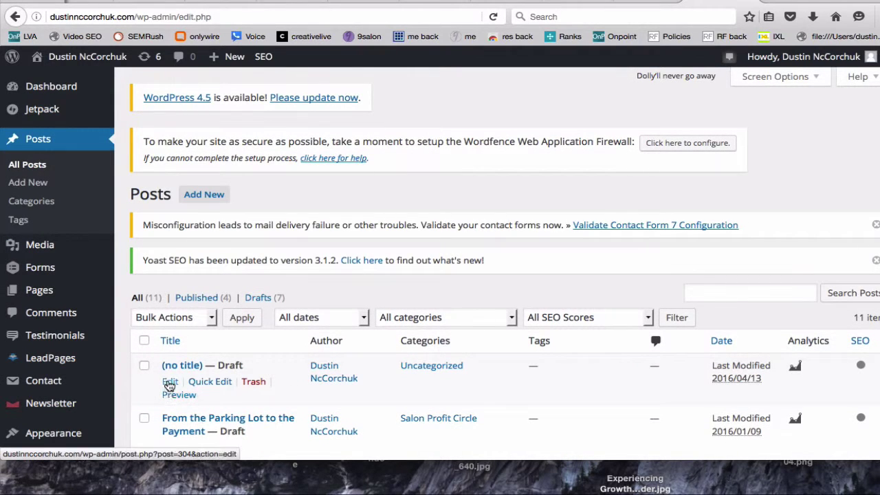
click(169, 384)
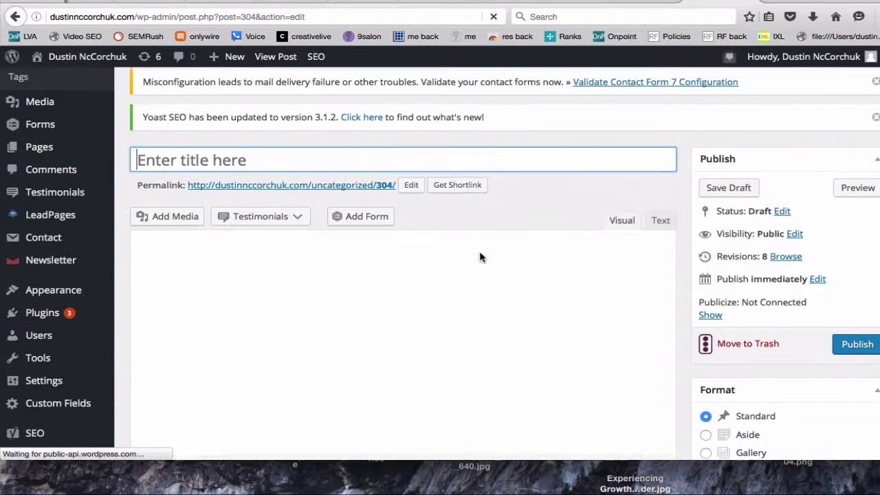
Examine the draft's heading levels, including The Local 3 Pack and Directory Citations, and the alignment of its map image.
scroll(481, 257, down, 2)
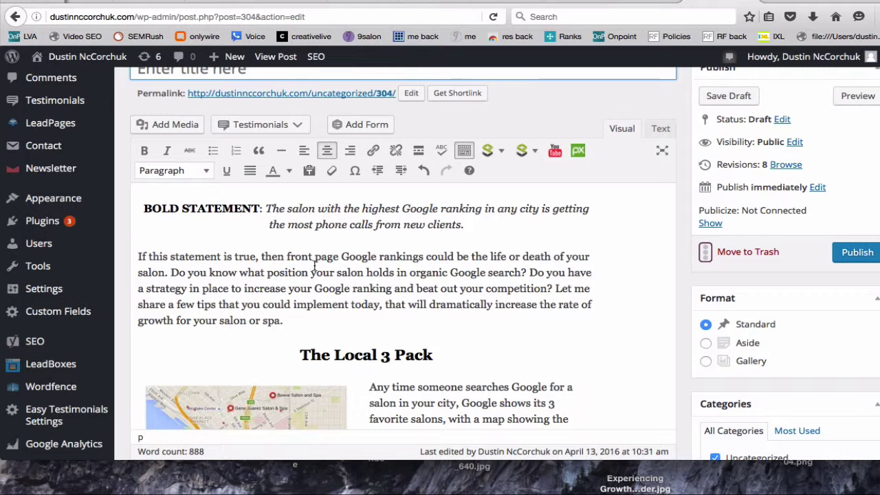
scroll(288, 289, down, 3)
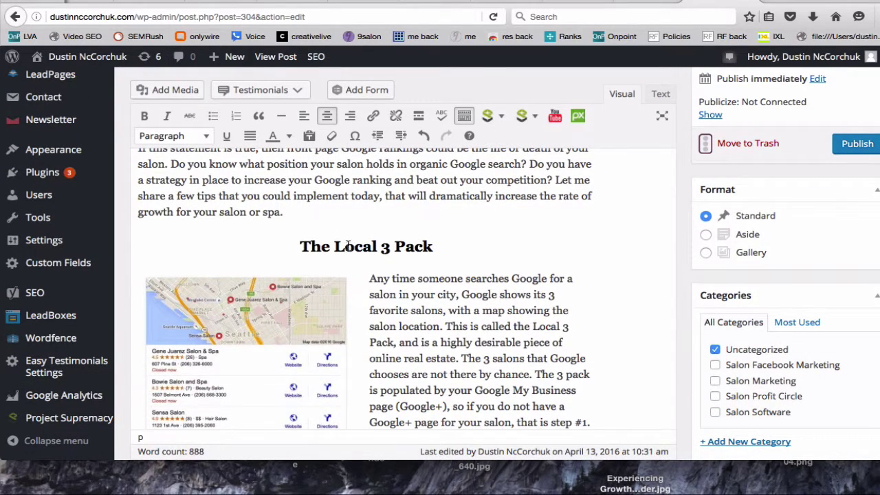
double_click(348, 247)
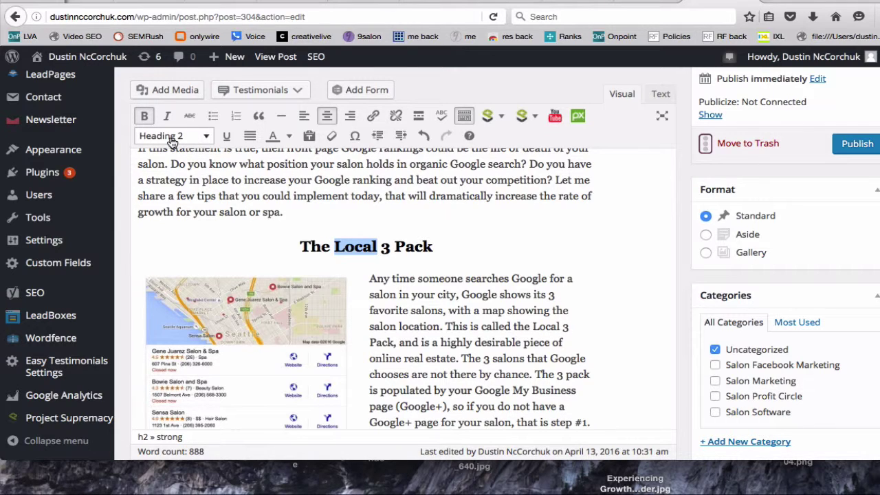
click(241, 336)
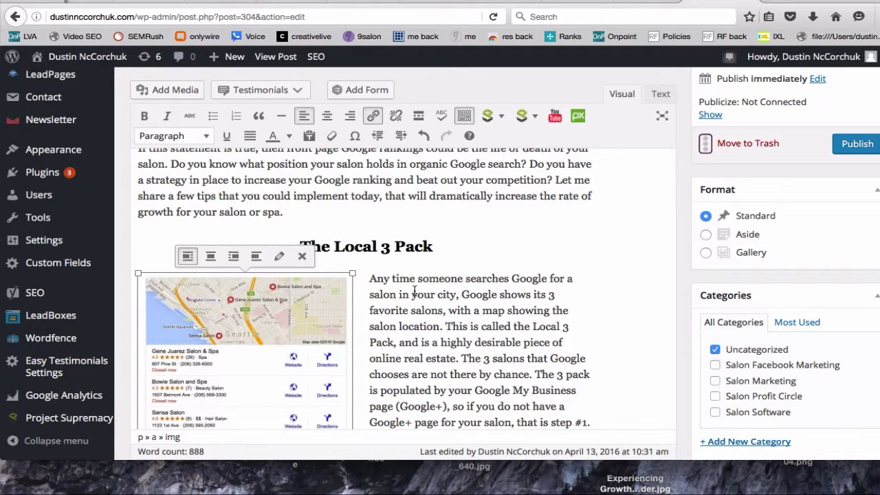
scroll(418, 291, down, 3)
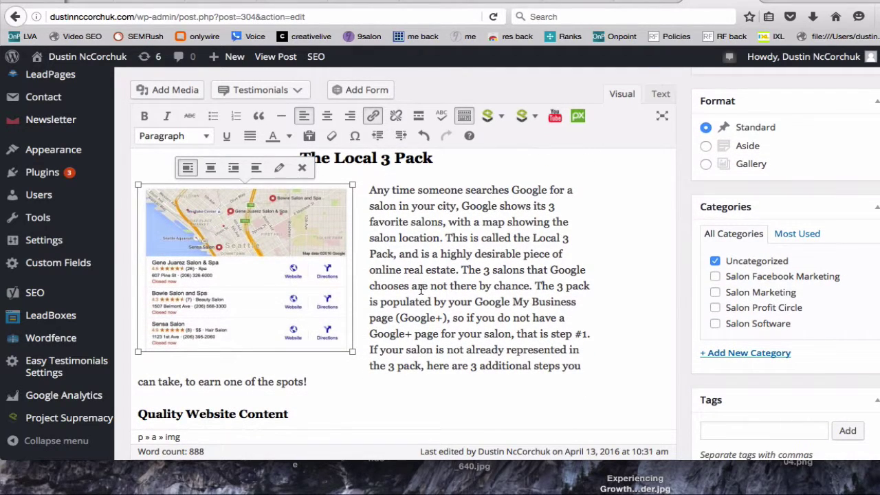
scroll(447, 258, down, 6)
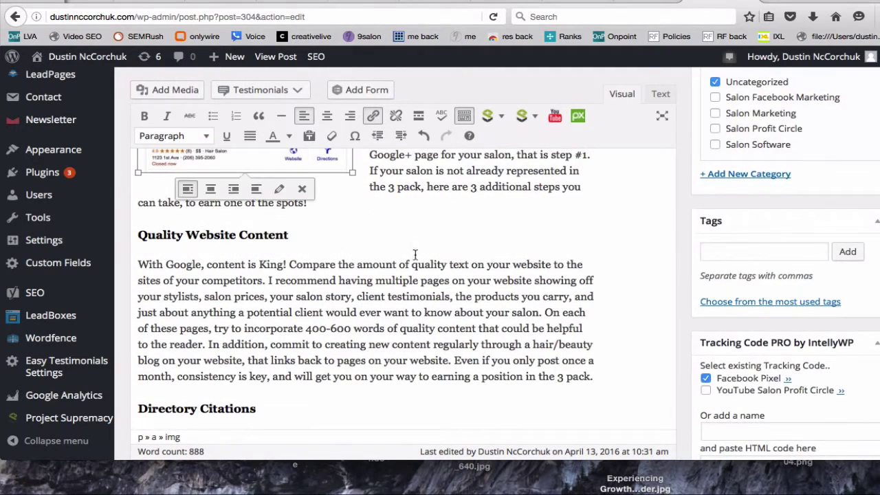
scroll(371, 244, down, 1)
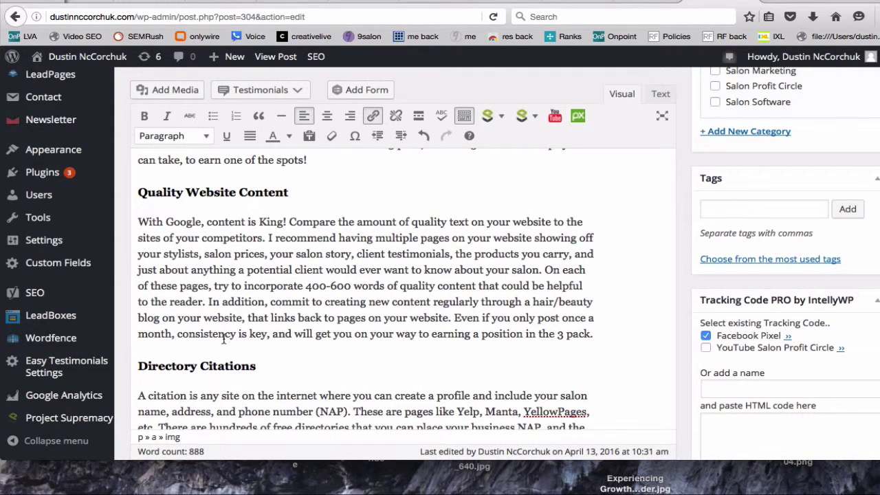
click(200, 365)
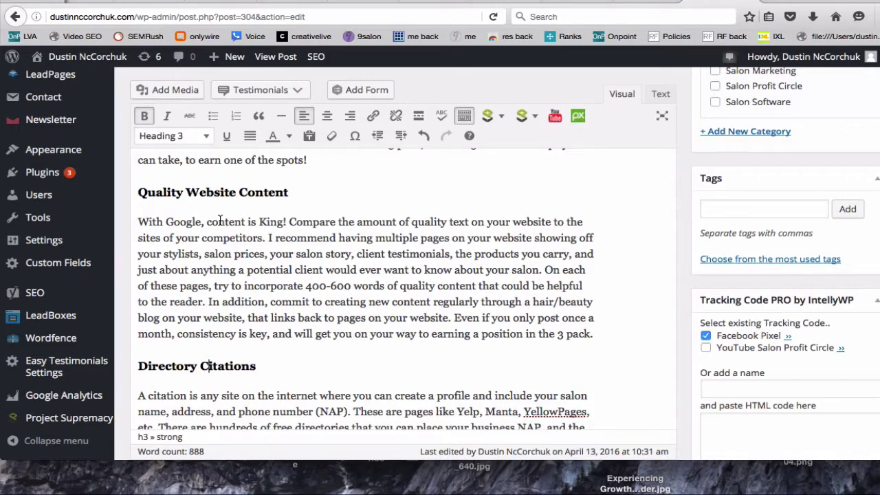
Inspect the salonmarketingblueprint.com link, signature image and author bio at the end of the draft.
scroll(220, 219, down, 15)
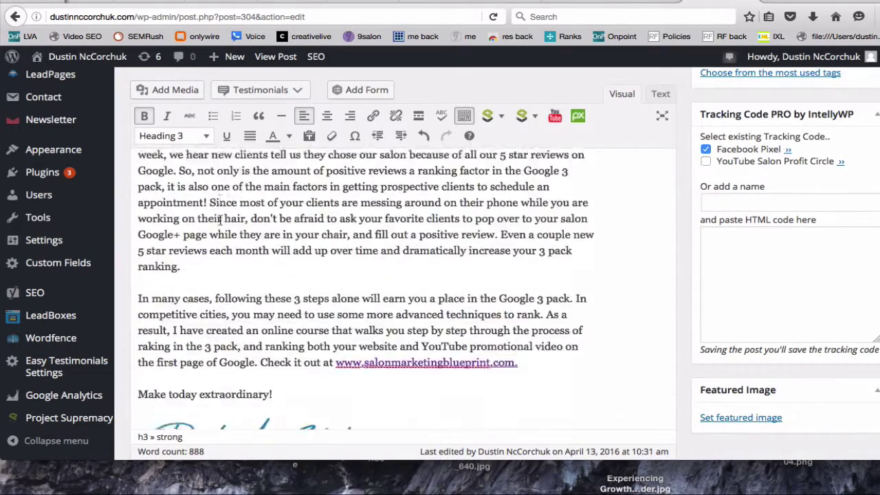
scroll(220, 218, down, 3)
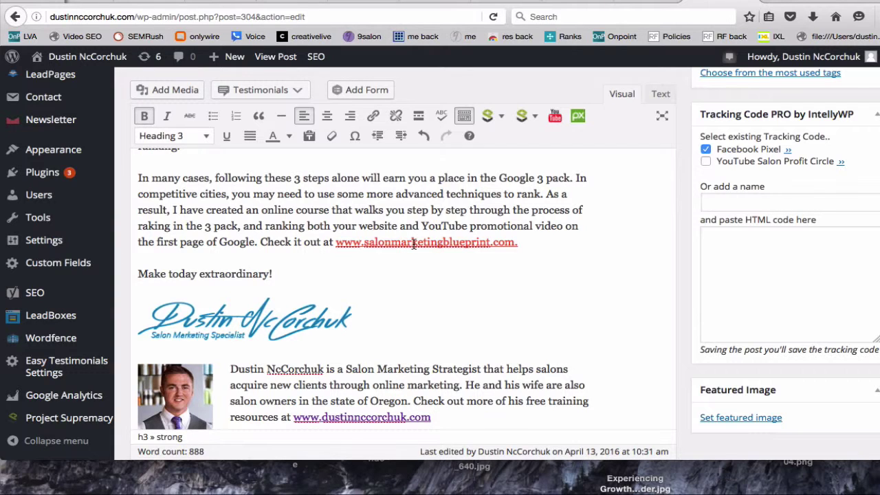
click(404, 243)
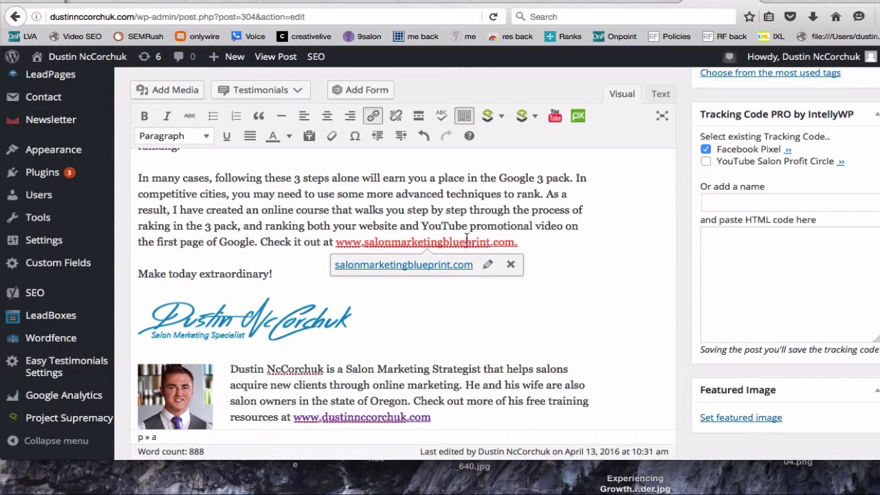
scroll(409, 304, down, 2)
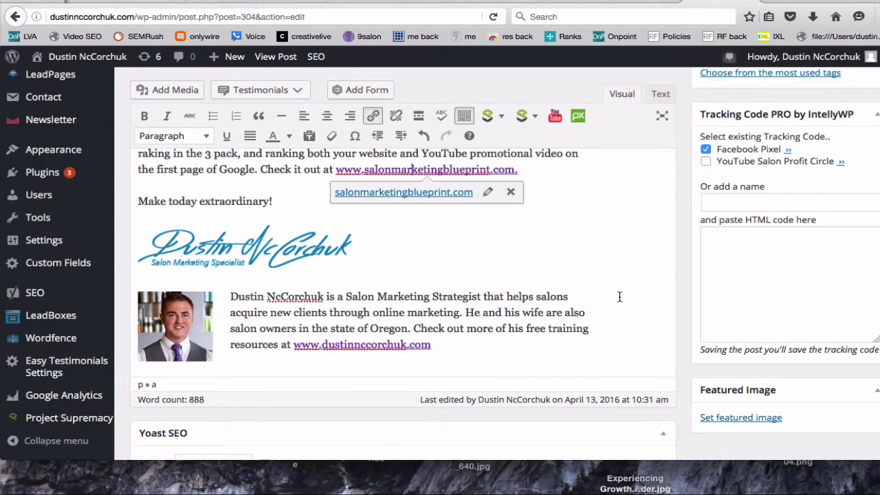
scroll(620, 296, up, 10)
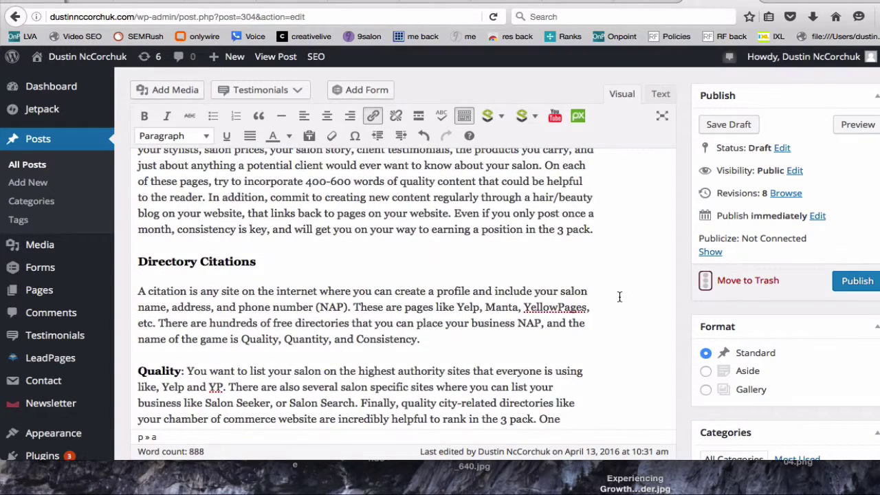
Preview the draft on the site, review the article from start to finish, and return to the editor.
scroll(620, 297, up, 3)
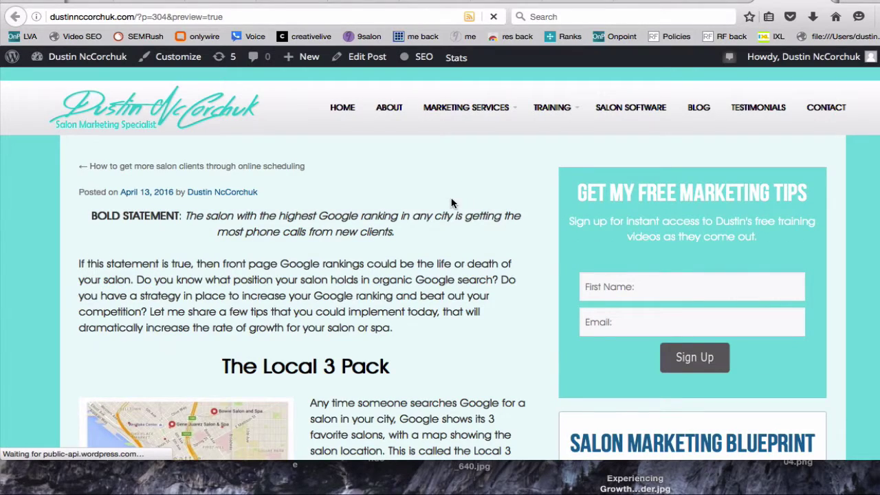
scroll(440, 227, down, 2)
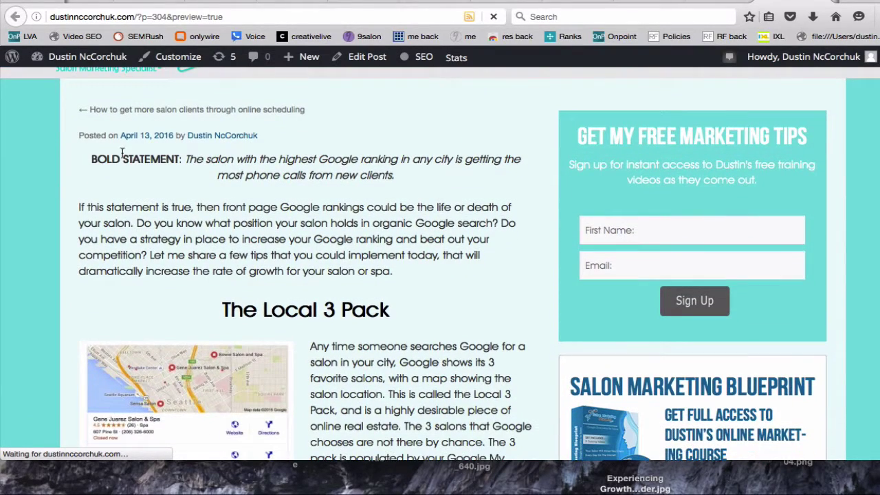
scroll(259, 183, down, 5)
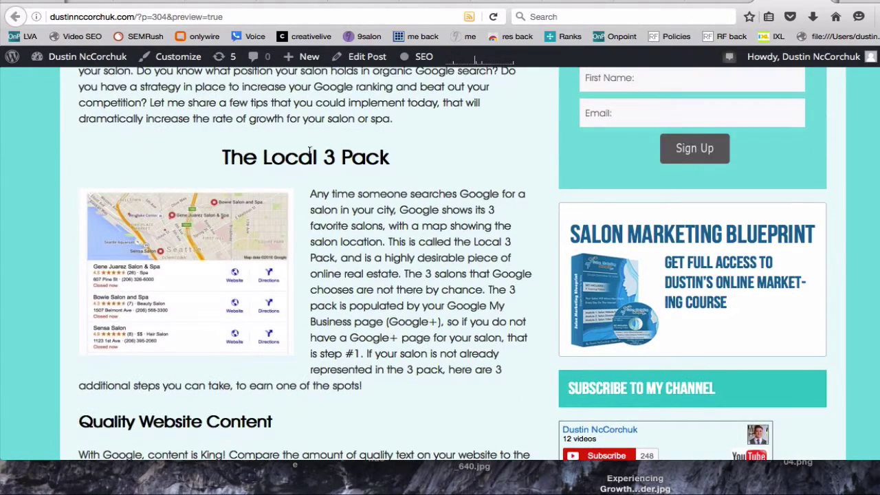
scroll(286, 252, down, 20)
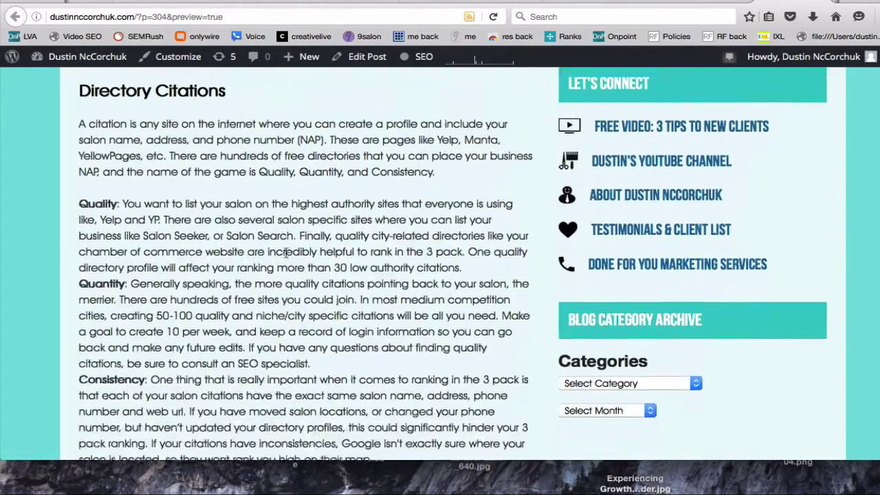
scroll(286, 252, down, 7)
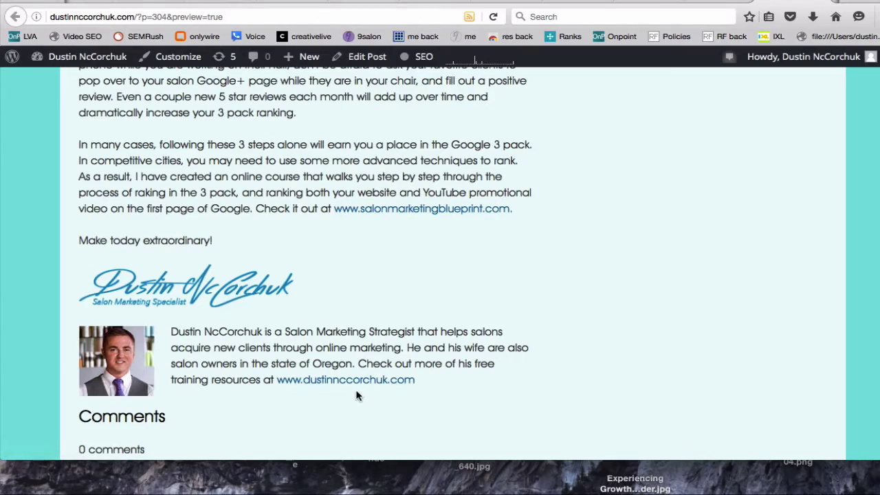
scroll(357, 378, up, 20)
scroll(357, 370, up, 8)
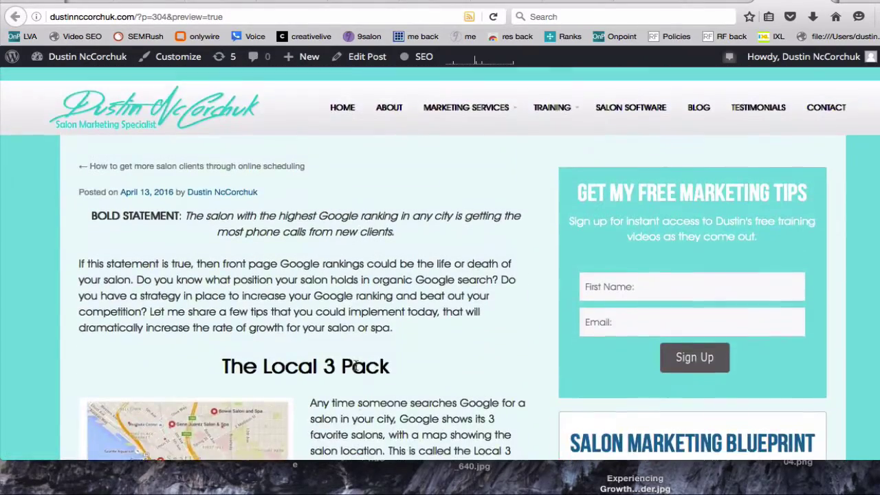
click(720, 1)
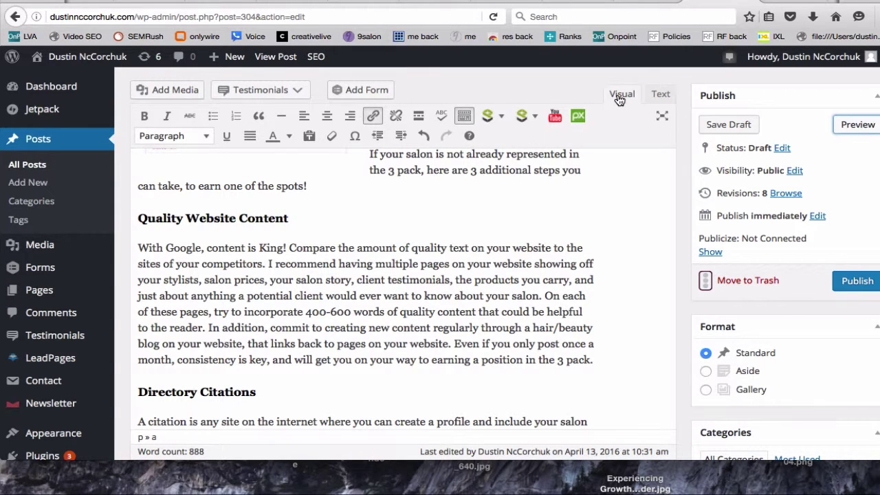
Show the draft's HTML source in the Text view and copy all of its code.
click(659, 96)
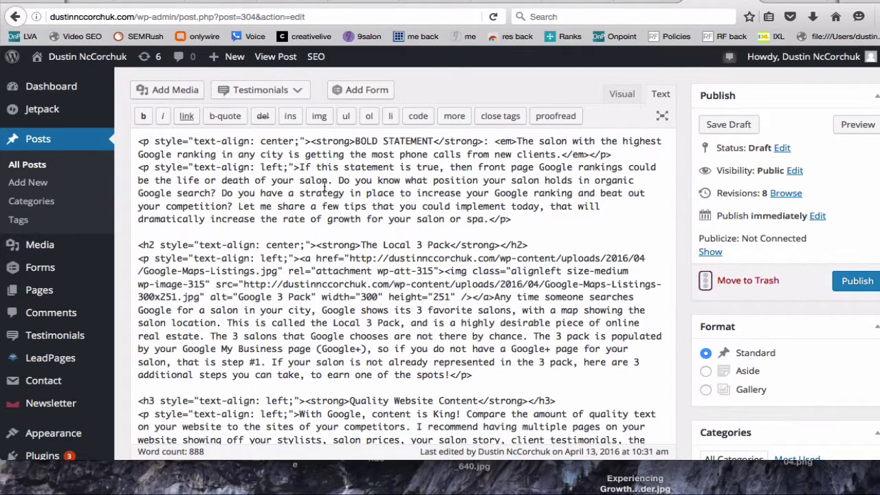
scroll(337, 353, down, 5)
scroll(337, 353, up, 8)
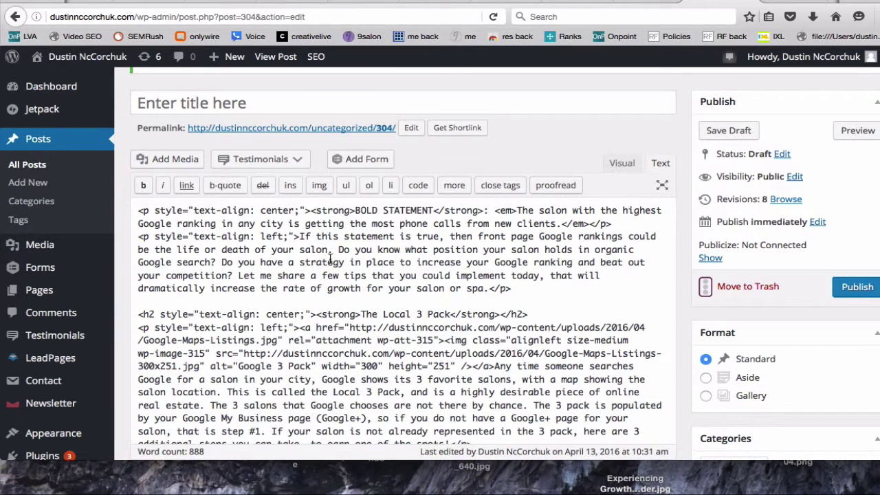
right_click(330, 259)
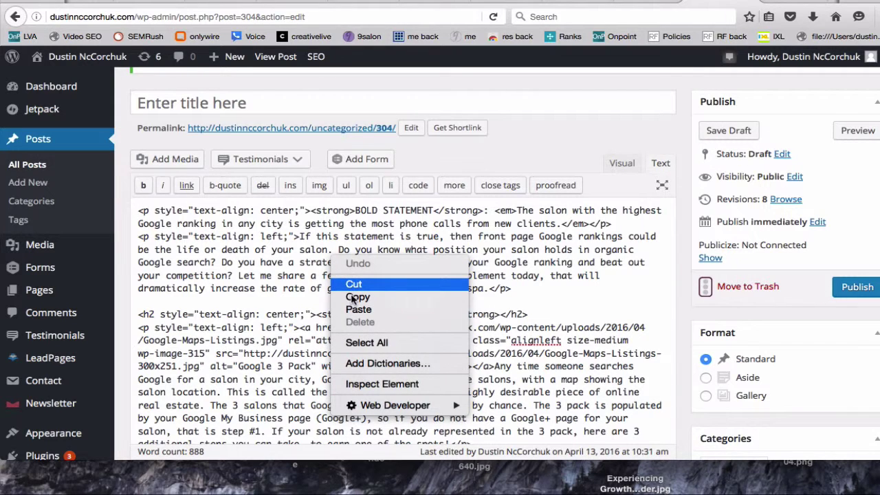
click(357, 342)
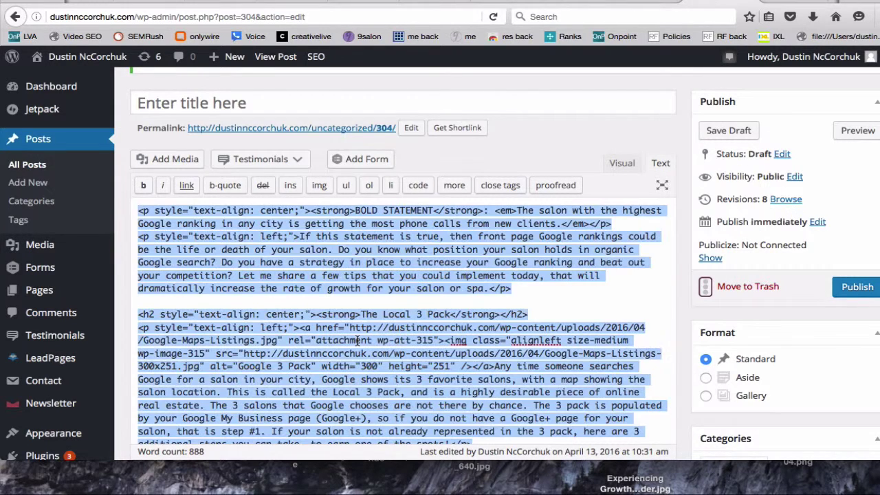
right_click(346, 281)
click(359, 320)
click(604, 0)
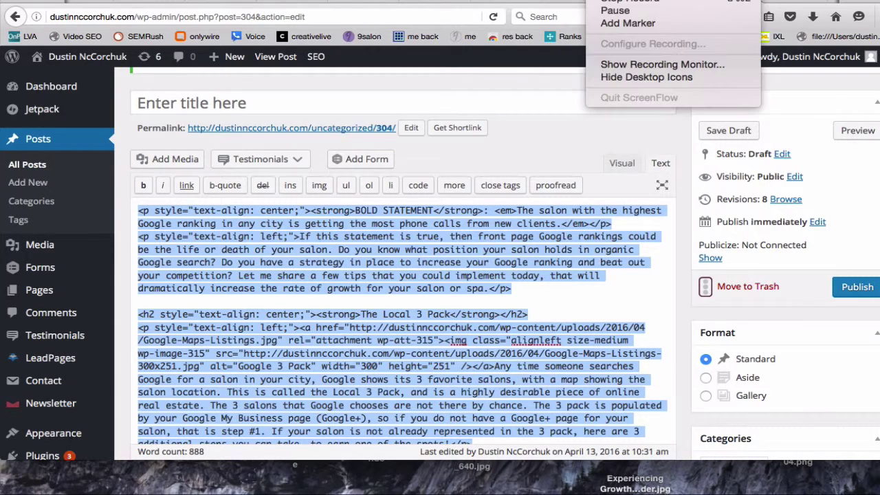
click(604, 12)
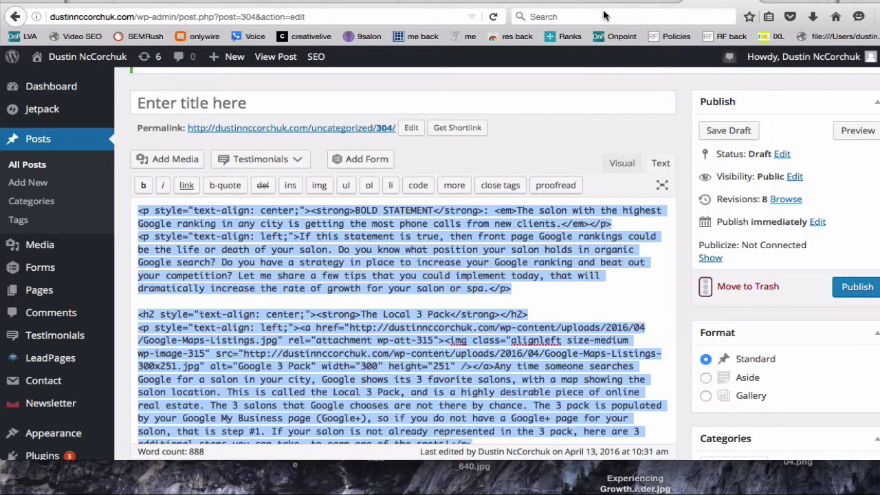
Compare the draft's visual rendering with its HTML source around The Local 3 Pack section, ending in the visual view.
click(621, 163)
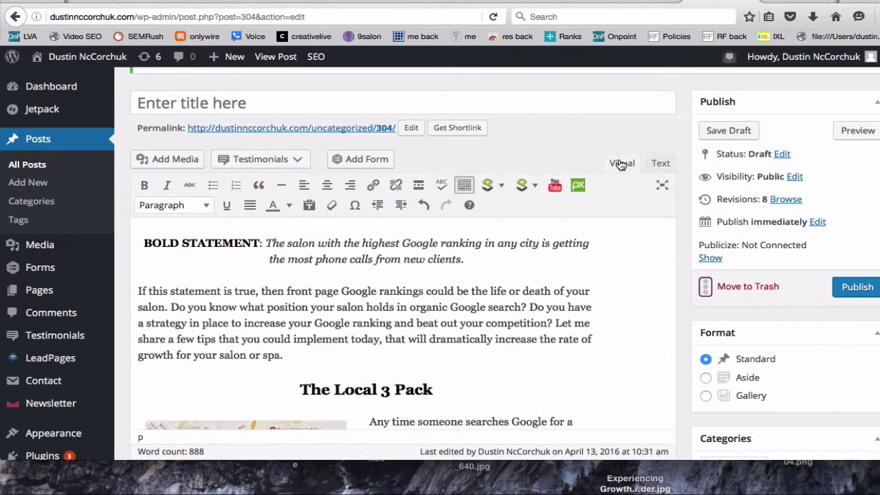
scroll(474, 263, down, 5)
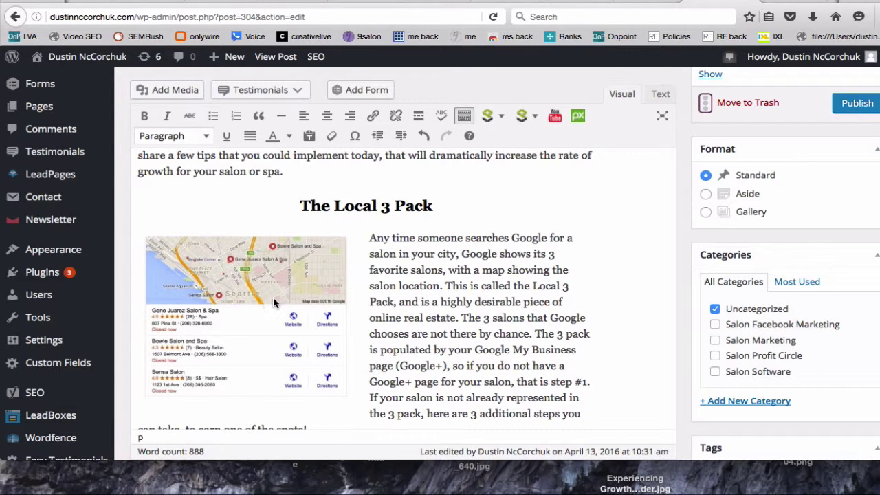
click(661, 93)
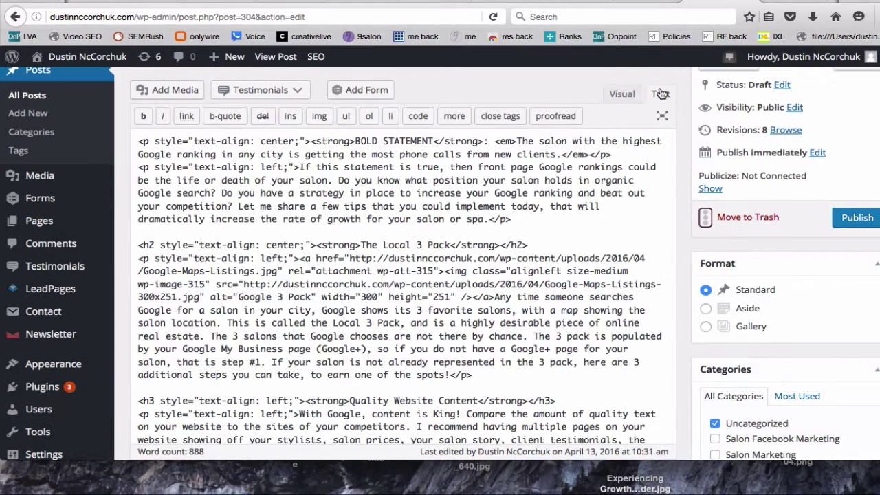
scroll(467, 242, down, 1)
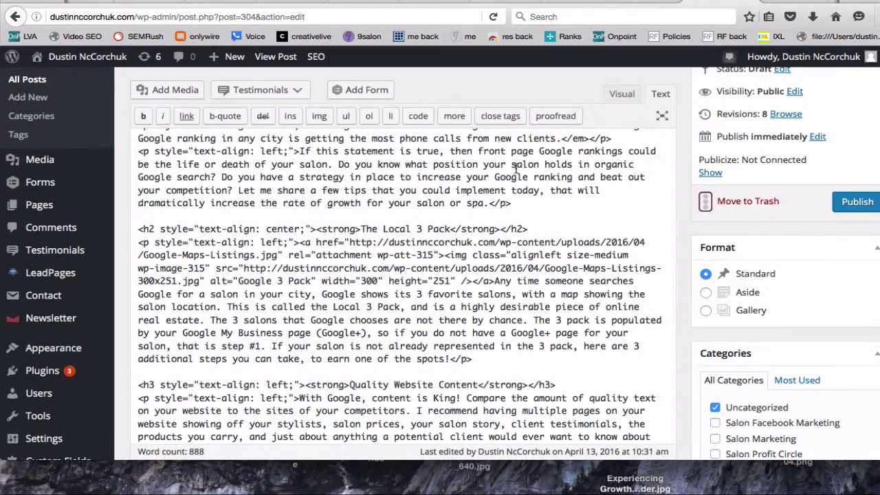
click(622, 93)
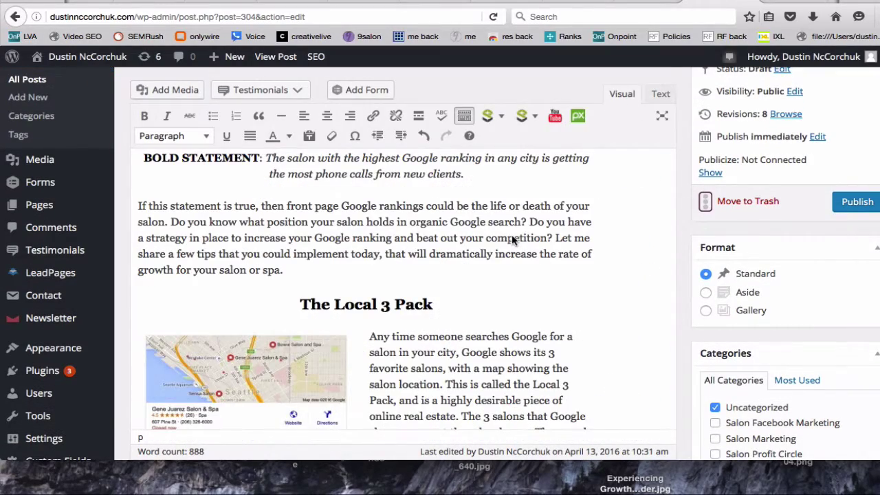
Open the image details of the map picture in The Local 3 Pack section and copy its media file link.
scroll(511, 235, down, 10)
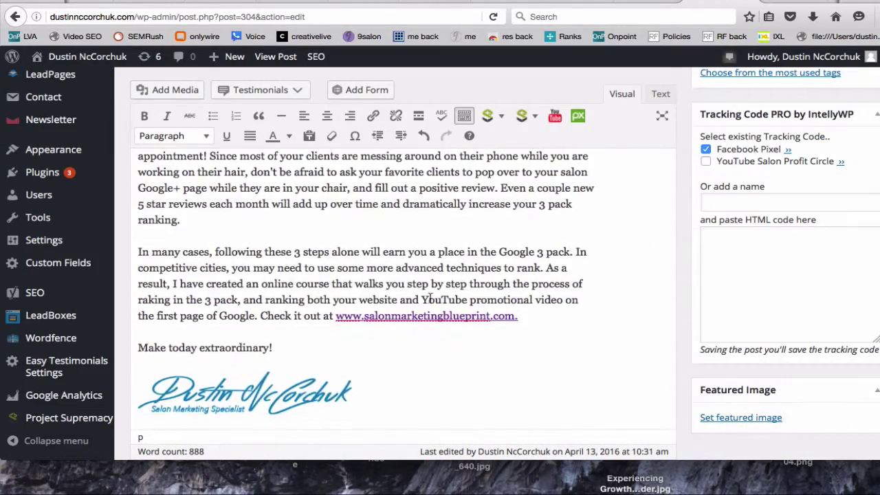
scroll(437, 304, up, 10)
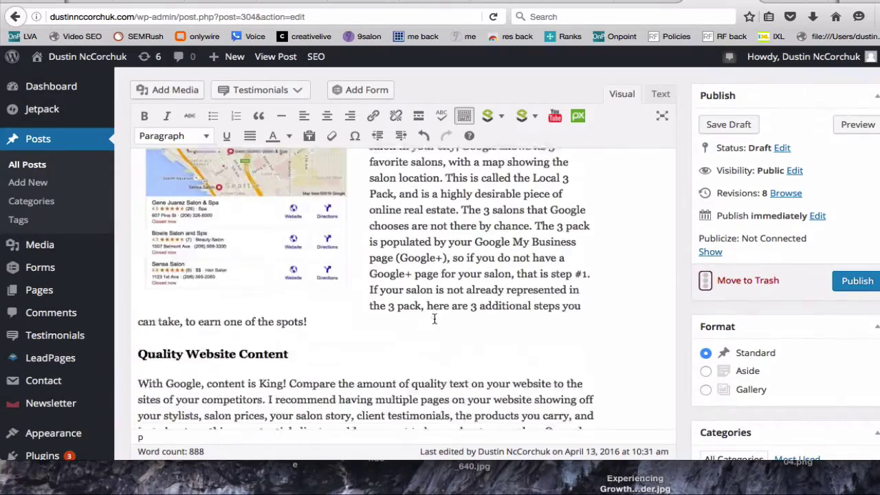
scroll(435, 318, up, 1)
click(256, 262)
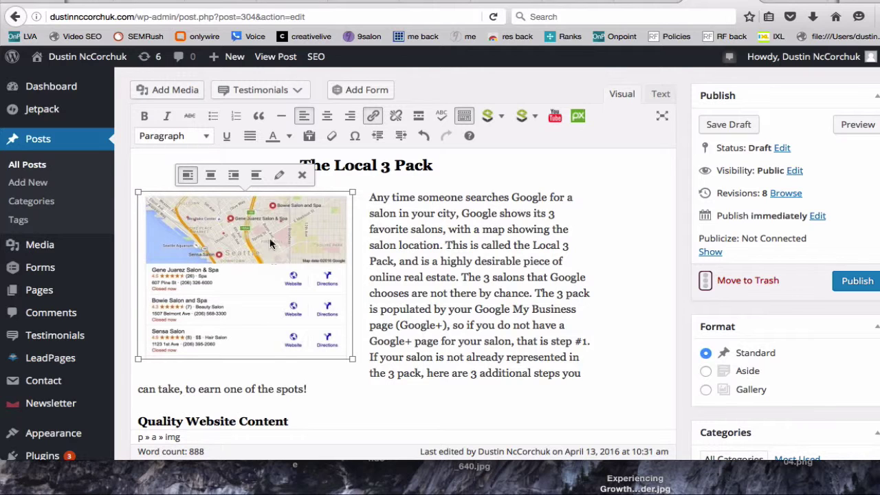
click(279, 177)
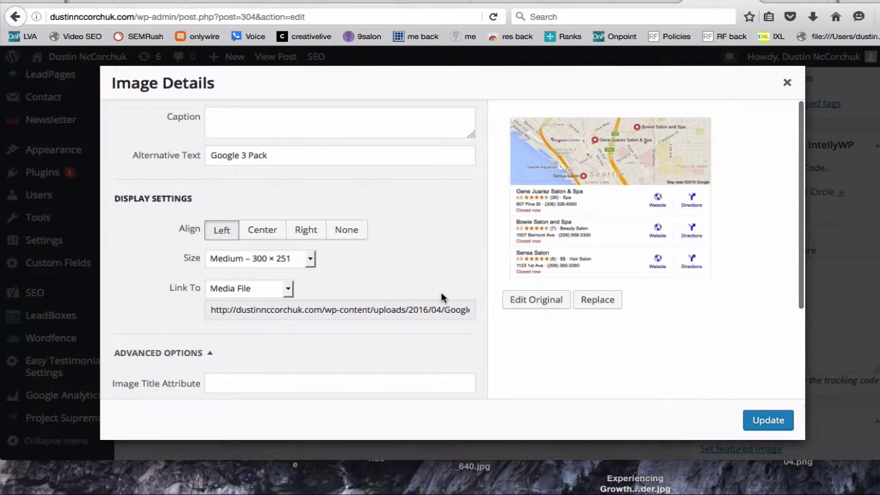
click(360, 312)
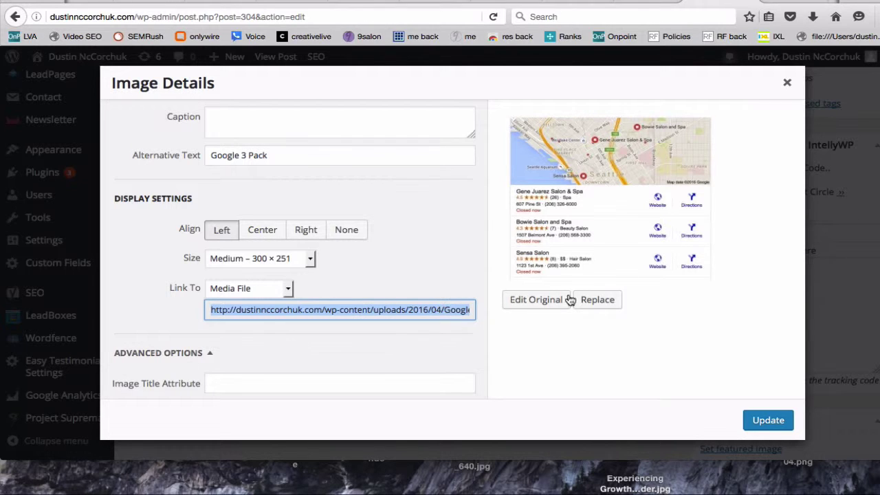
View the full-size image at the copied link in the preview's browser tab, and return to the draft, closing the image details.
click(810, 4)
click(387, 14)
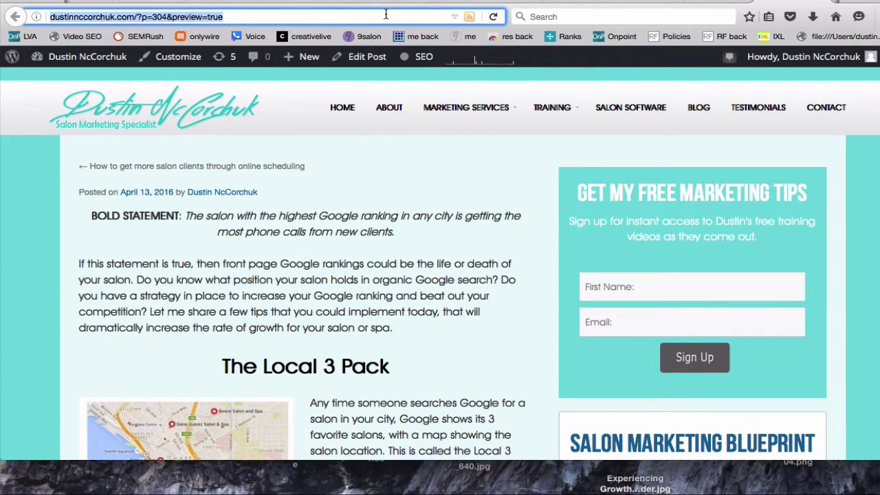
key(ctrl+v)
key(Return)
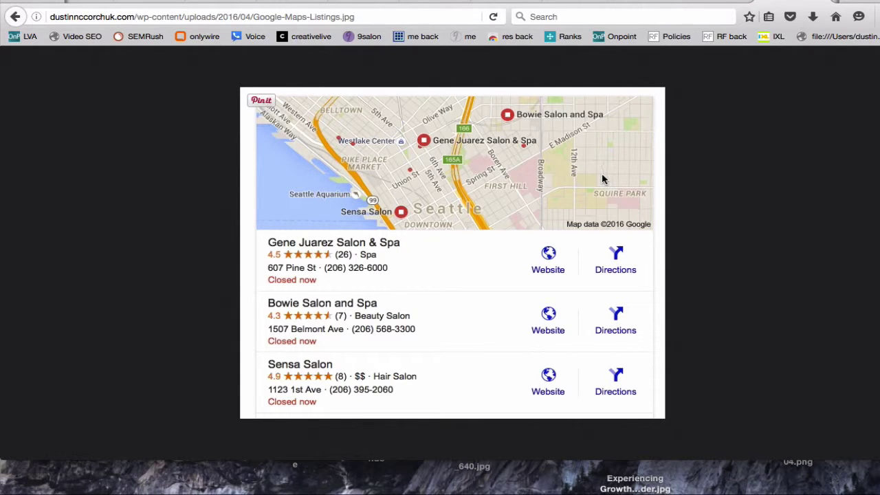
click(713, 1)
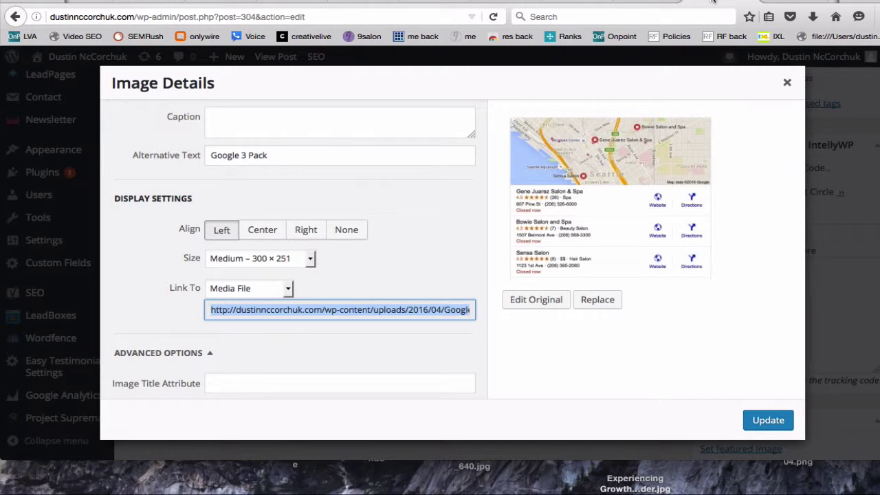
click(789, 84)
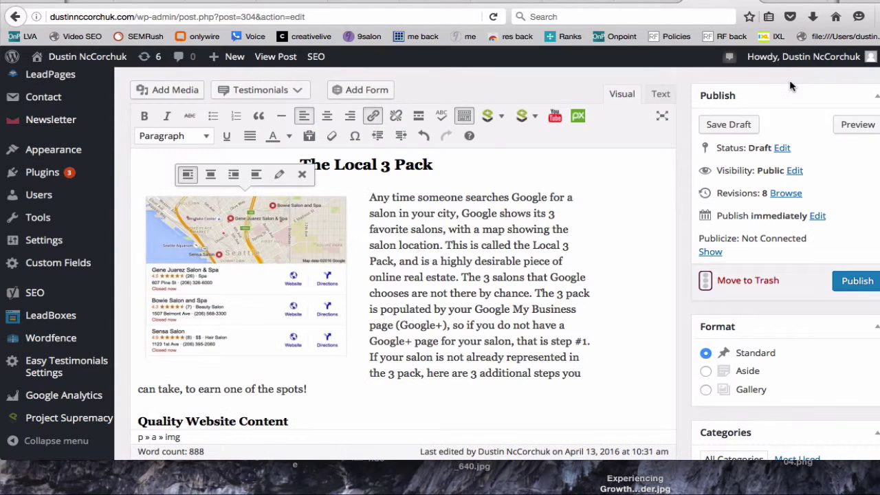
Open the attachment details of the Google-Maps-Listings image in the Media Library.
scroll(38, 141, up, 2)
scroll(38, 141, up, 2)
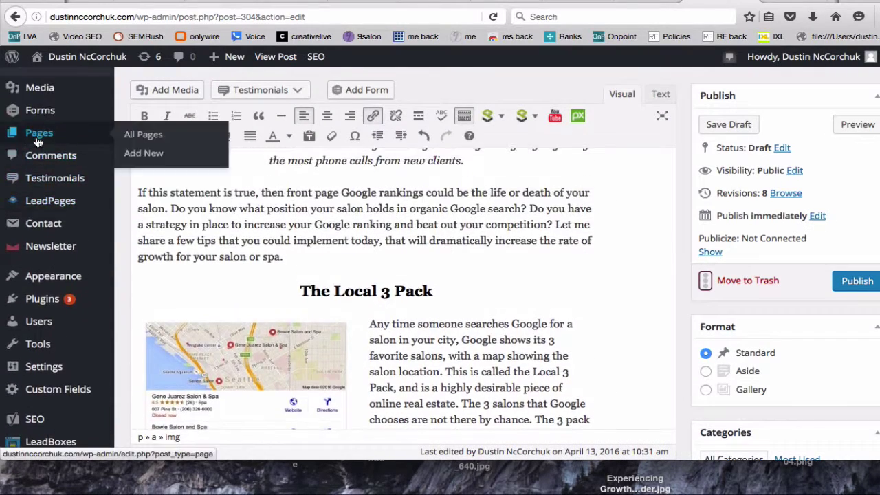
click(42, 91)
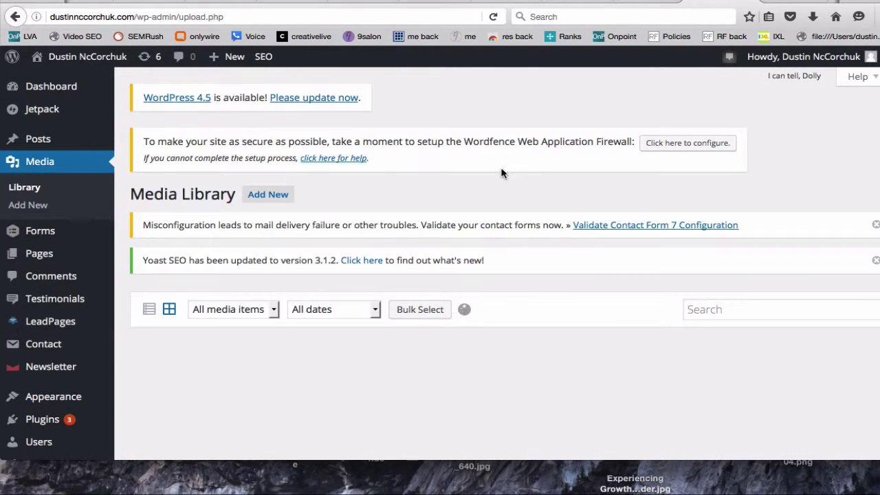
scroll(501, 171, down, 3)
scroll(501, 172, down, 2)
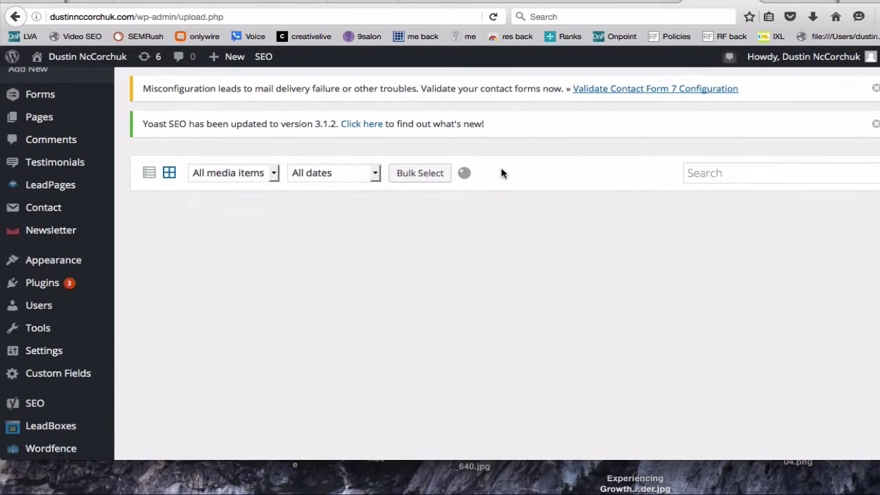
click(199, 258)
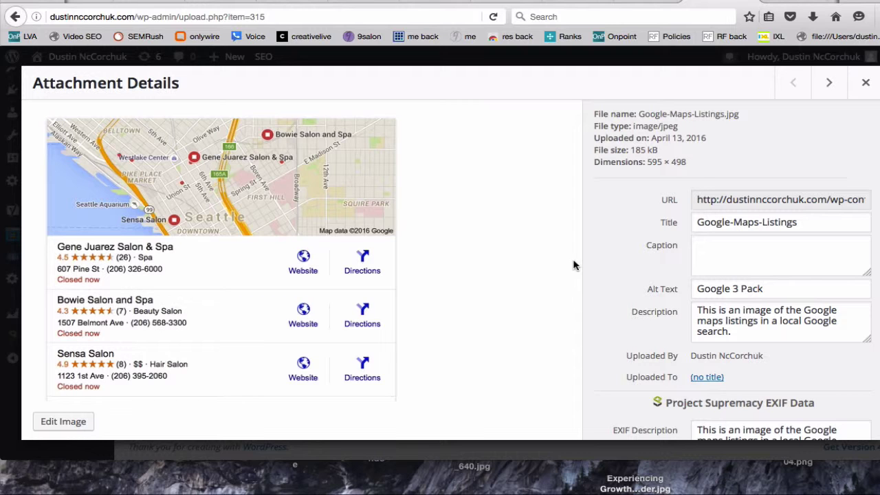
Review the image's title, alt text, description and the Project Supremacy EXIF description and location fields.
scroll(626, 228, down, 2)
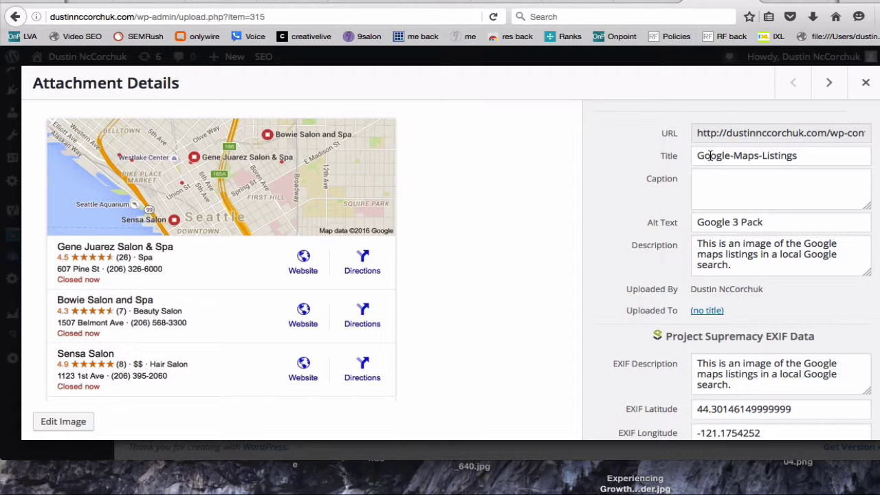
scroll(712, 213, down, 2)
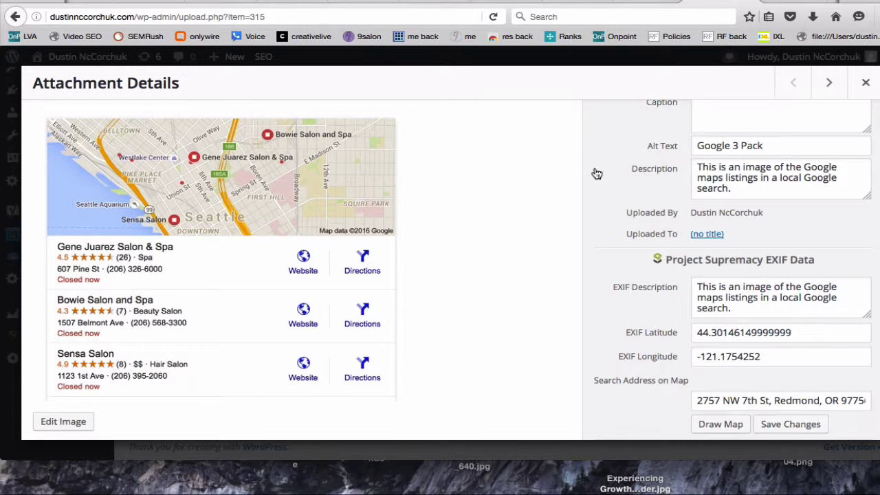
scroll(597, 173, down, 2)
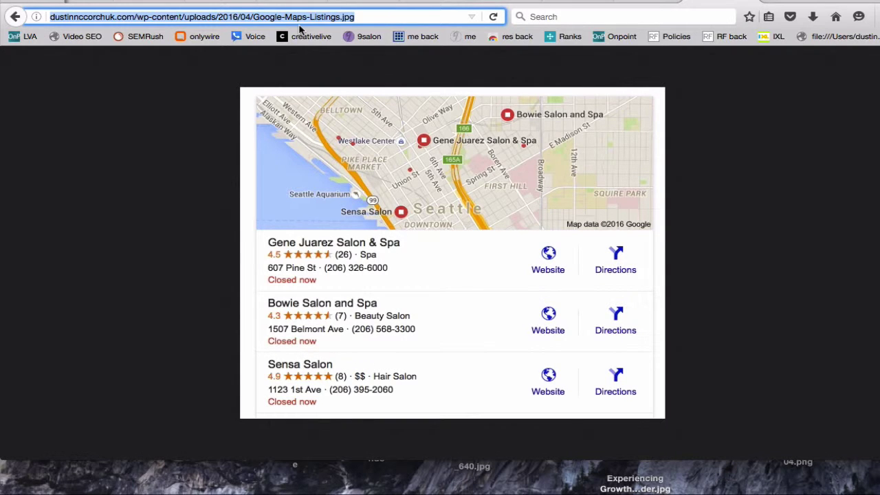
Copy the URL of the full-size Google-Maps-Listings.jpg and look up that image in Jeffrey's Exif Viewer.
triple_click(262, 17)
click(790, 3)
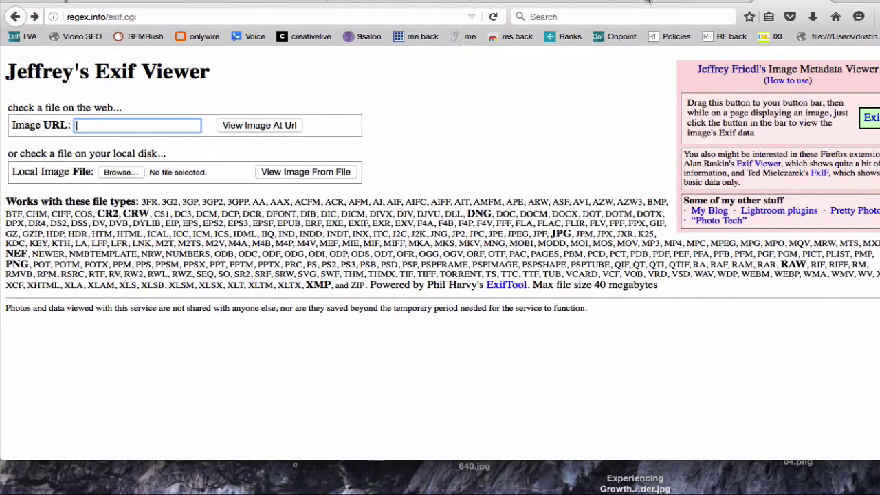
click(113, 127)
key(super+v)
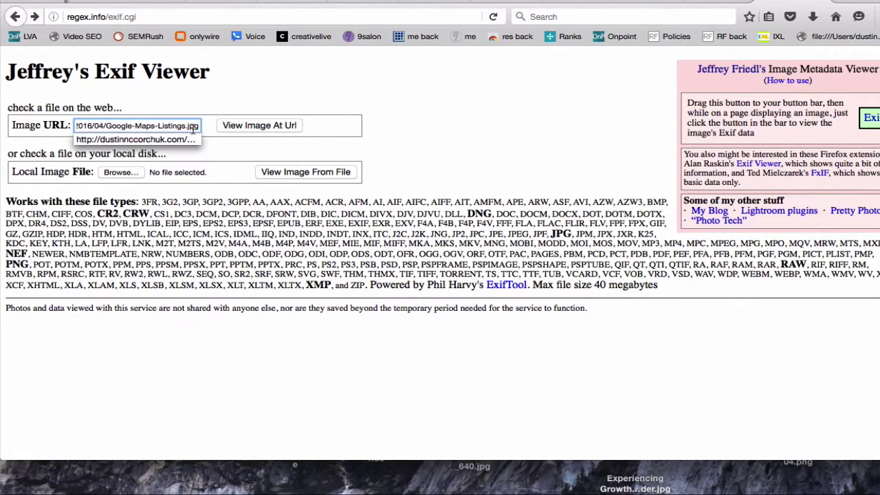
click(267, 127)
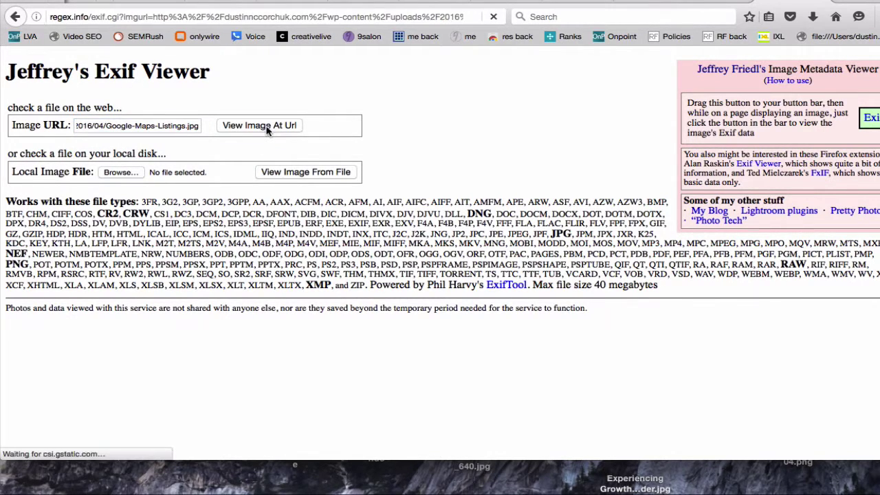
Examine the image's embedded description, coordinates and satellite map in the Exif results, and return to the draft editor.
scroll(499, 137, down, 2)
scroll(500, 137, down, 1)
scroll(497, 137, down, 1)
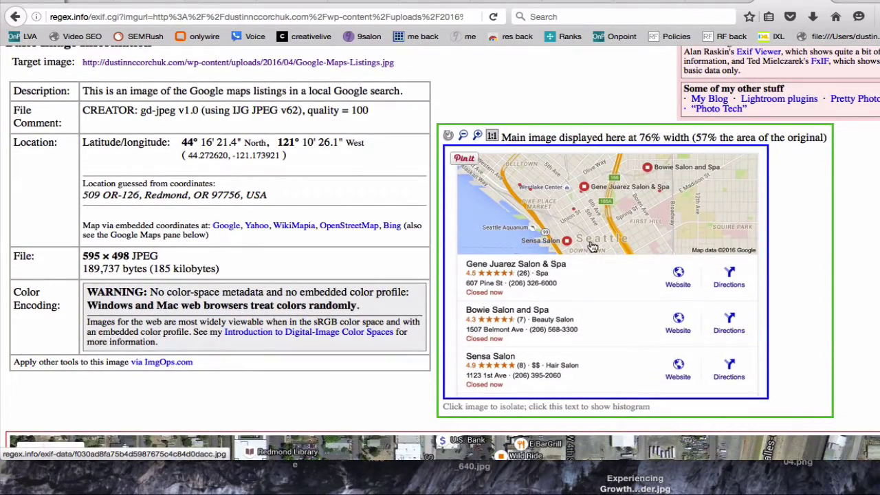
scroll(568, 263, up, 3)
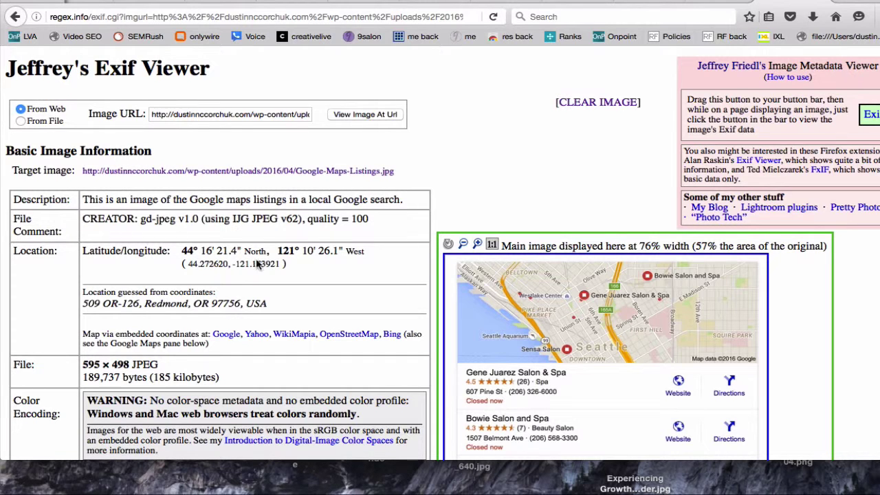
scroll(289, 260, down, 3)
scroll(206, 231, down, 7)
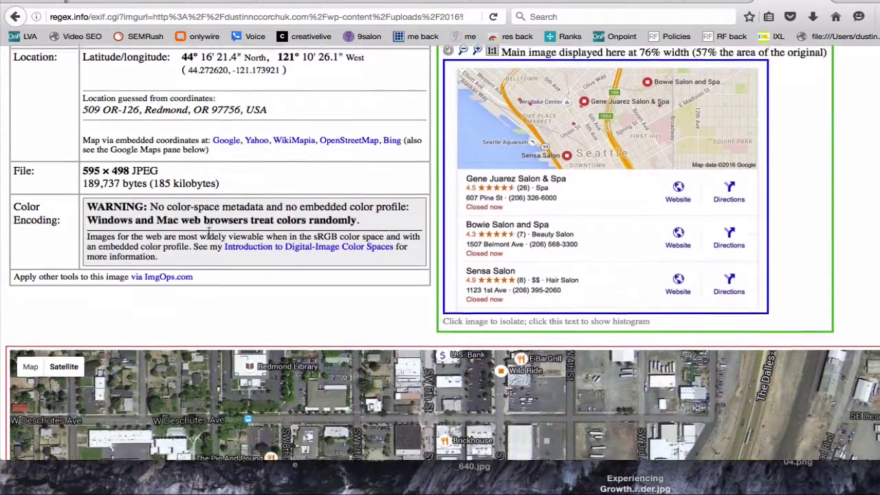
scroll(249, 275, down, 4)
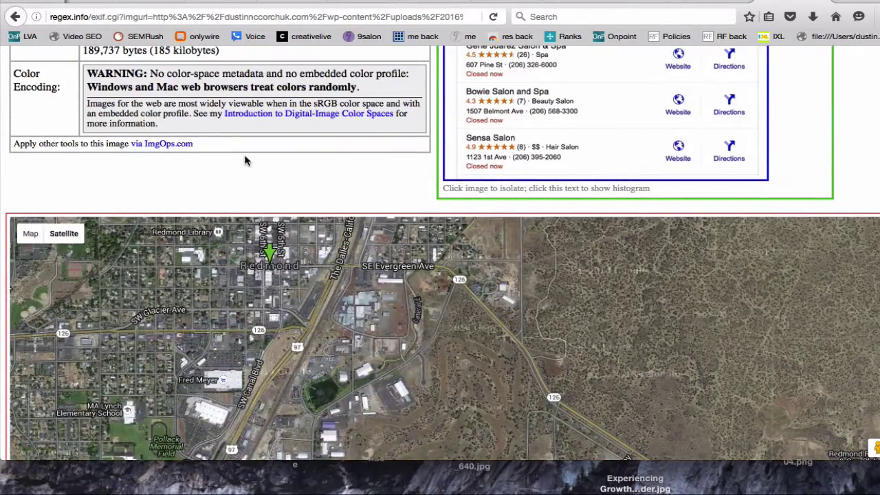
scroll(248, 160, up, 5)
scroll(245, 157, up, 5)
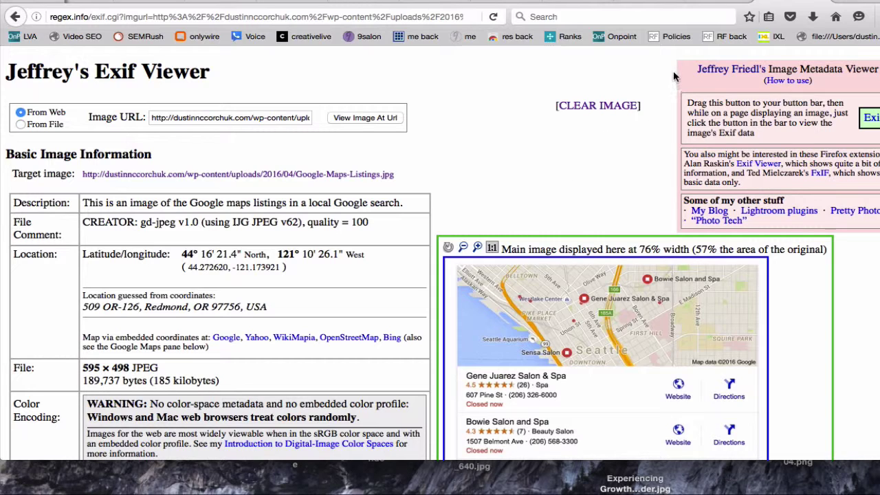
click(642, 3)
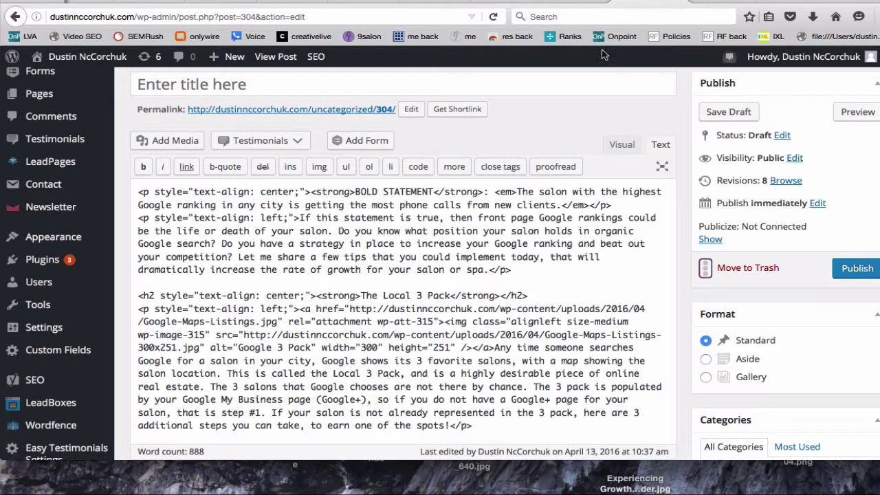